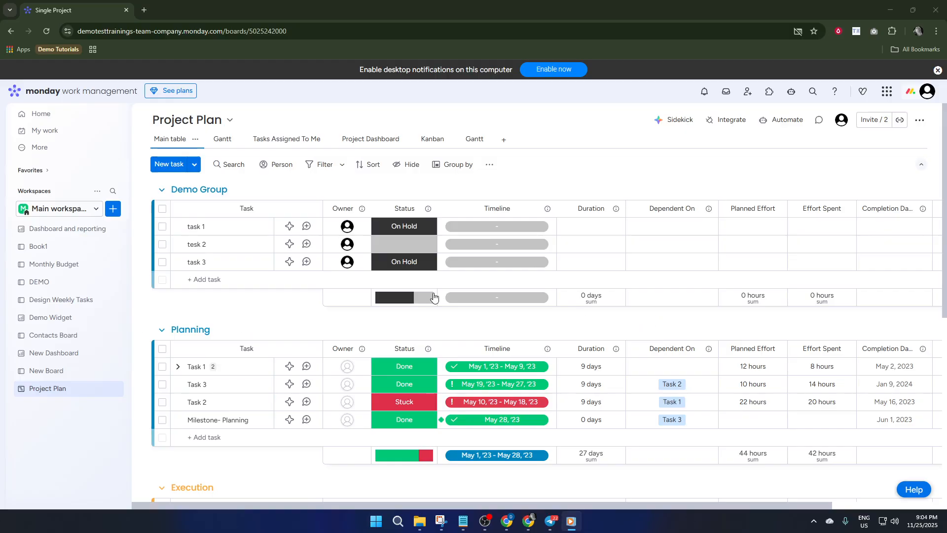
# Open the Book1 board from the main workspace.
pyautogui.click(309, 278)
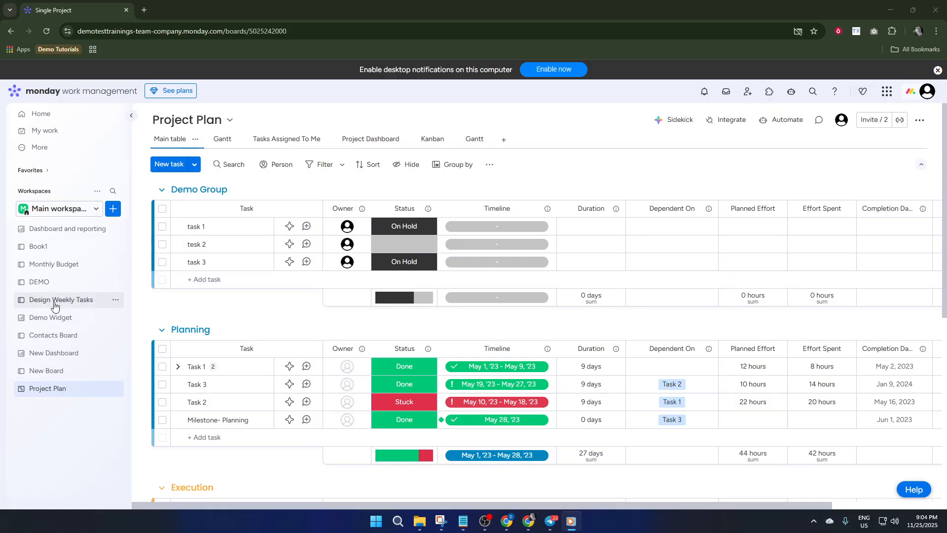
pyautogui.click(75, 247)
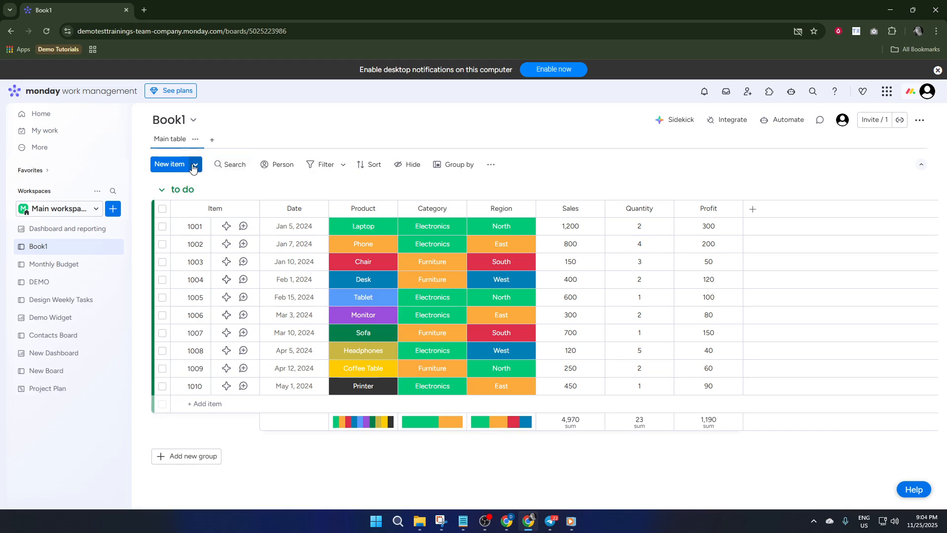
# Create a new dashboard named "KPI Dashboard" in the workspace with Main privacy.
pyautogui.click(113, 208)
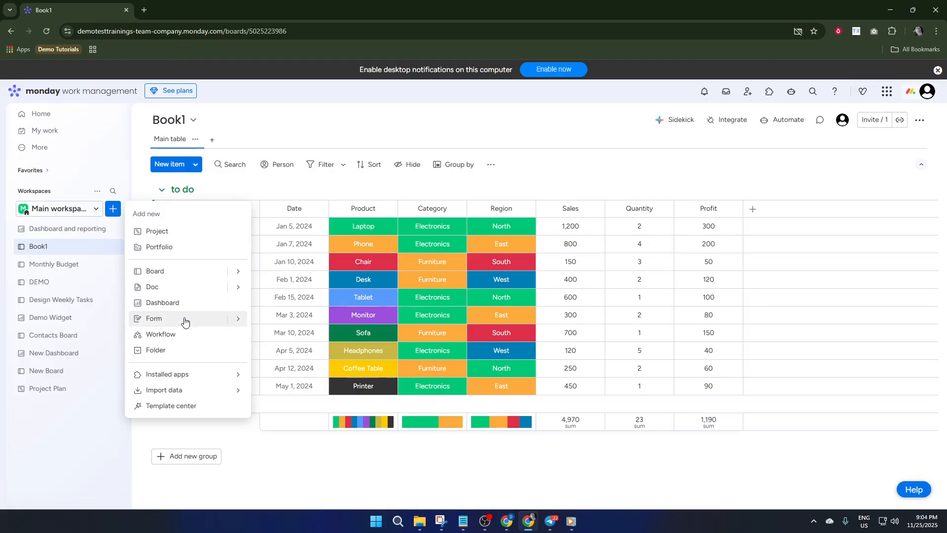
pyautogui.moveTo(237, 288)
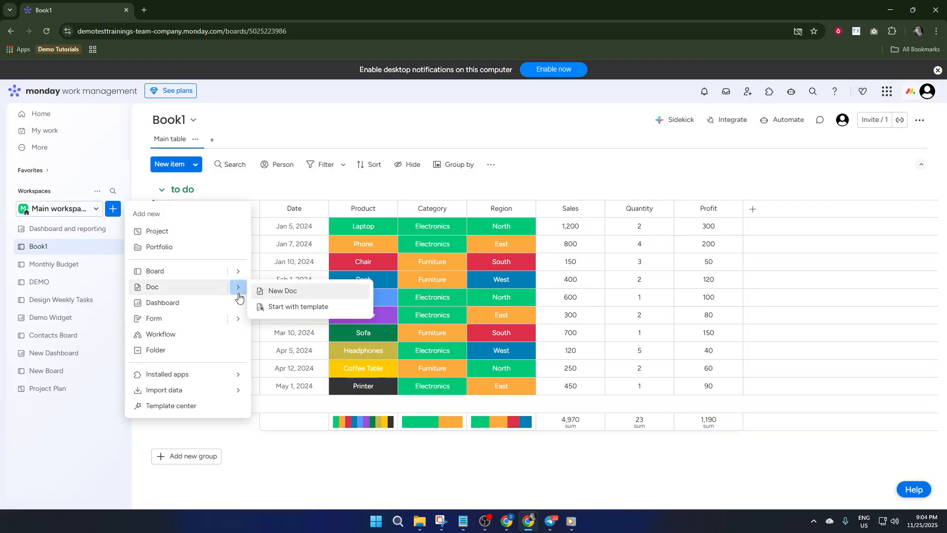
pyautogui.click(194, 302)
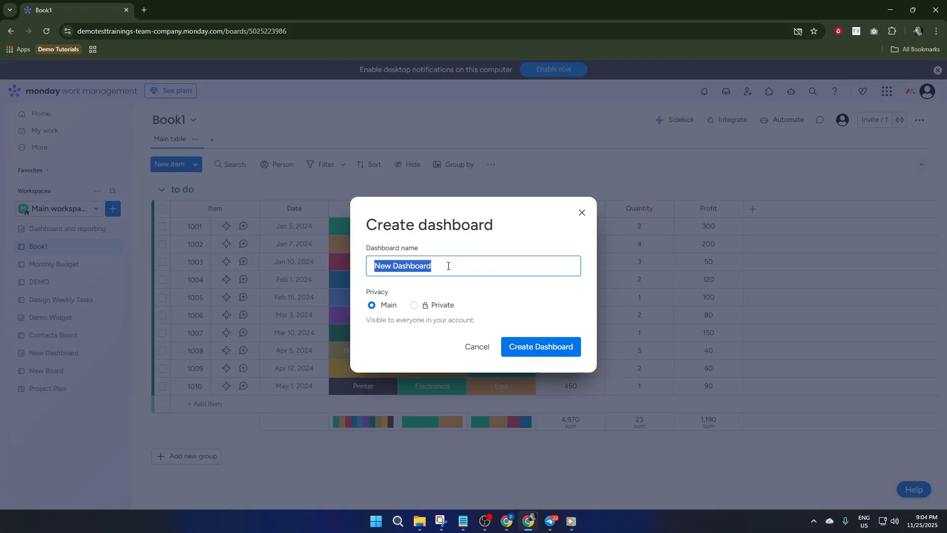
pyautogui.click(390, 265)
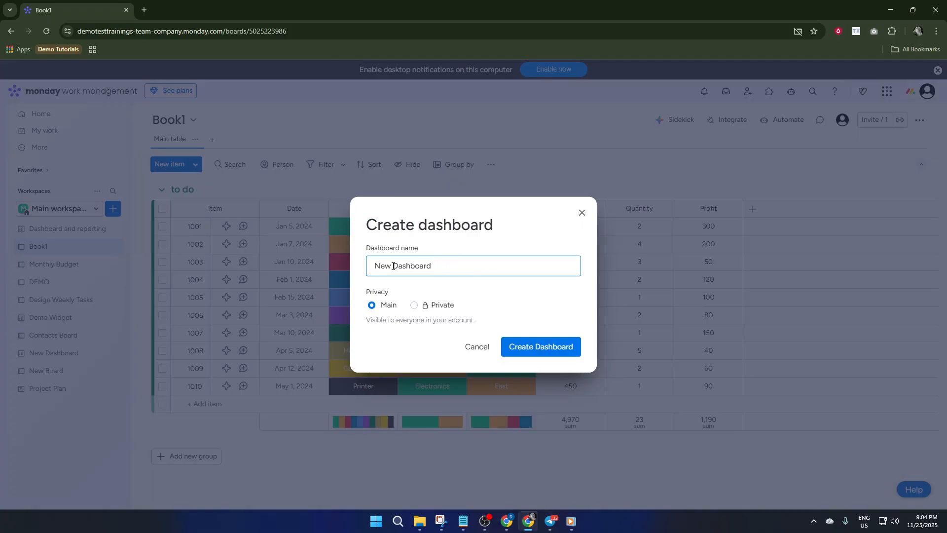
pyautogui.moveTo(392, 266); pyautogui.dragTo(348, 270)
pyautogui.write('KPI')
pyautogui.click(553, 355)
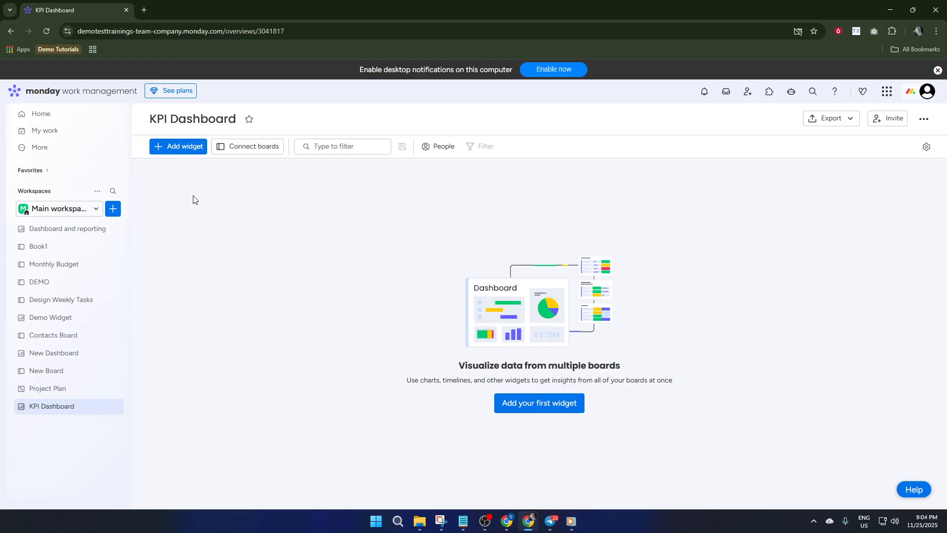
# Connect the Book1 board to the KPI Dashboard as its data source.
pyautogui.click(263, 151)
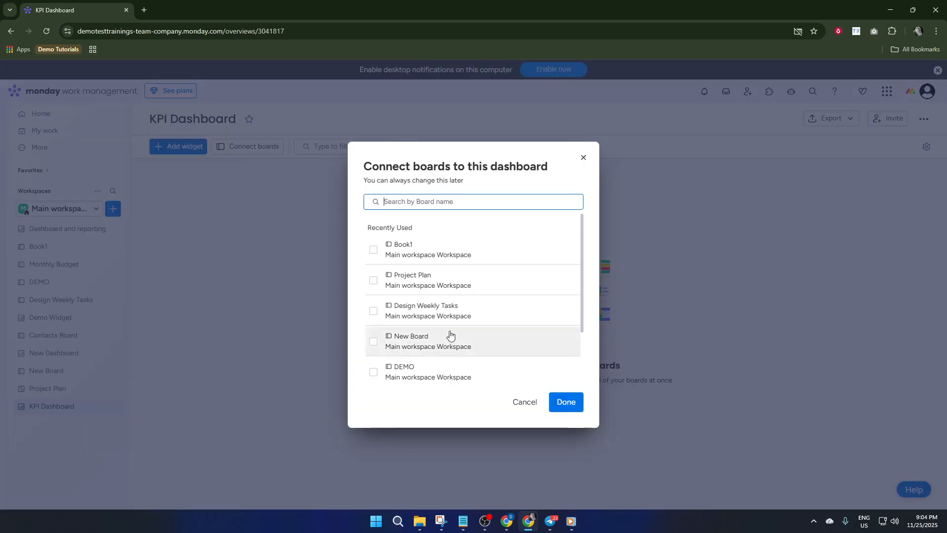
pyautogui.click(583, 160)
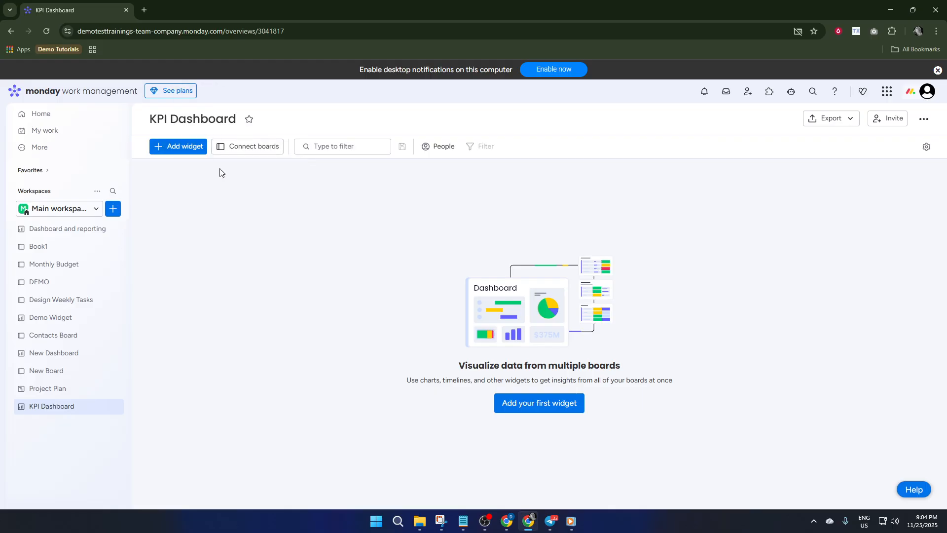
pyautogui.click(247, 153)
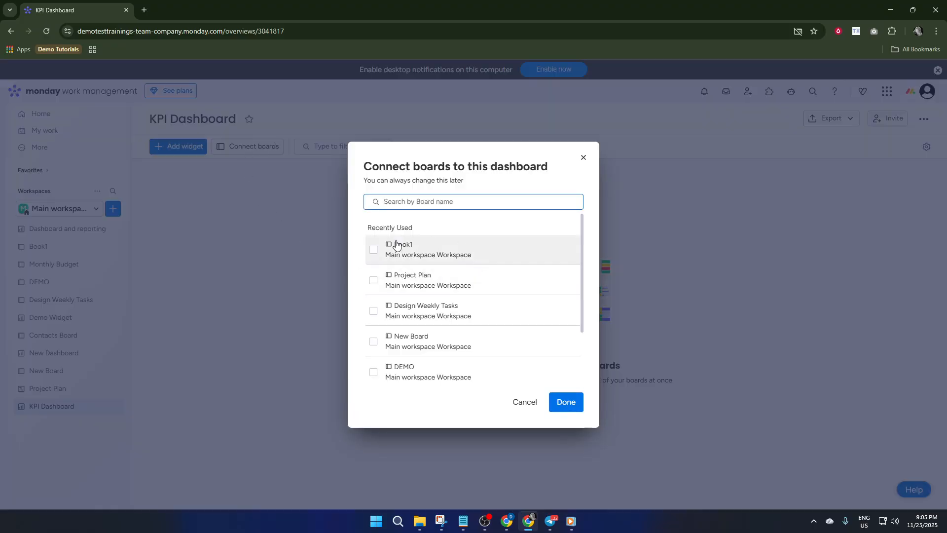
pyautogui.click(374, 252)
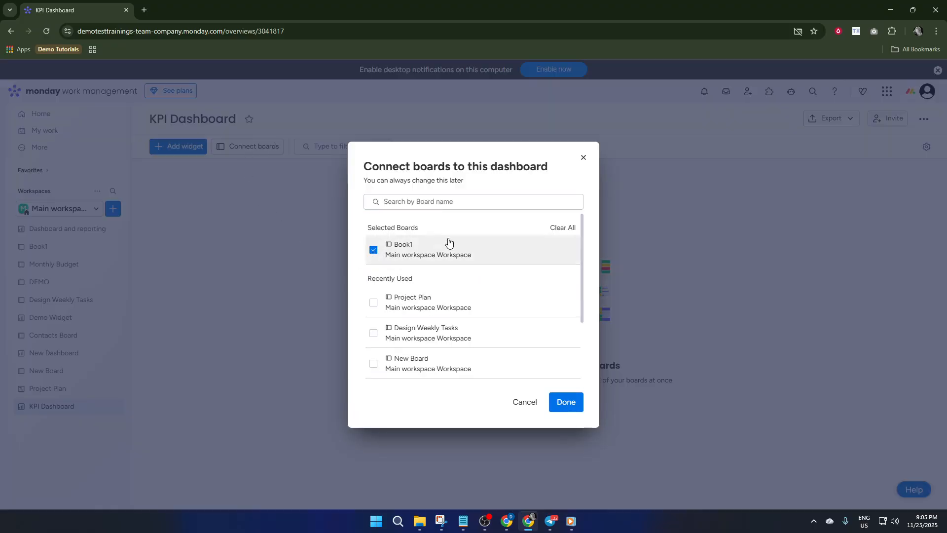
pyautogui.click(566, 402)
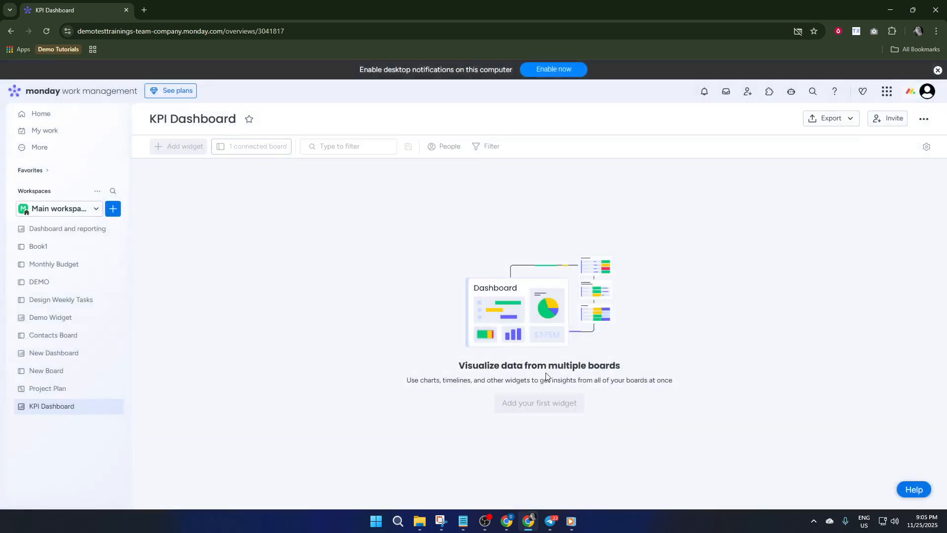
pyautogui.click(255, 155)
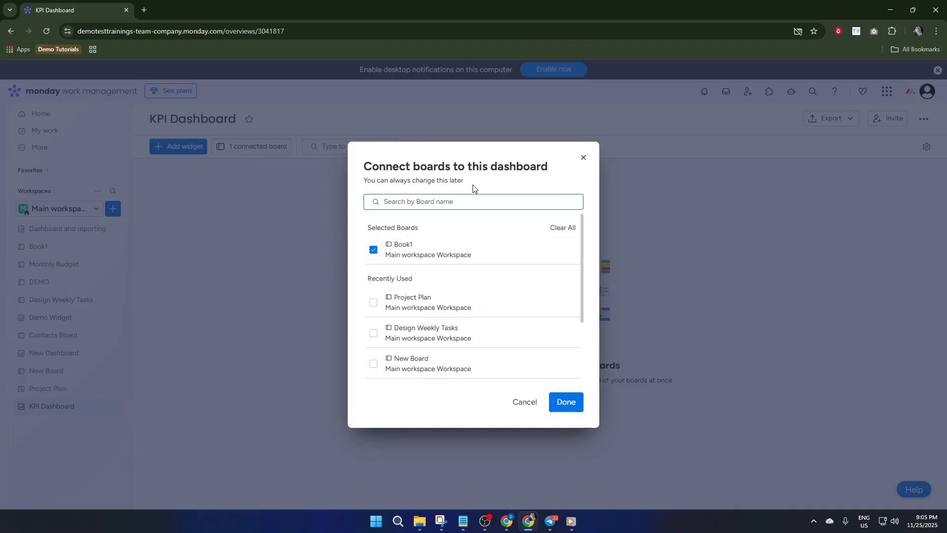
pyautogui.click(584, 157)
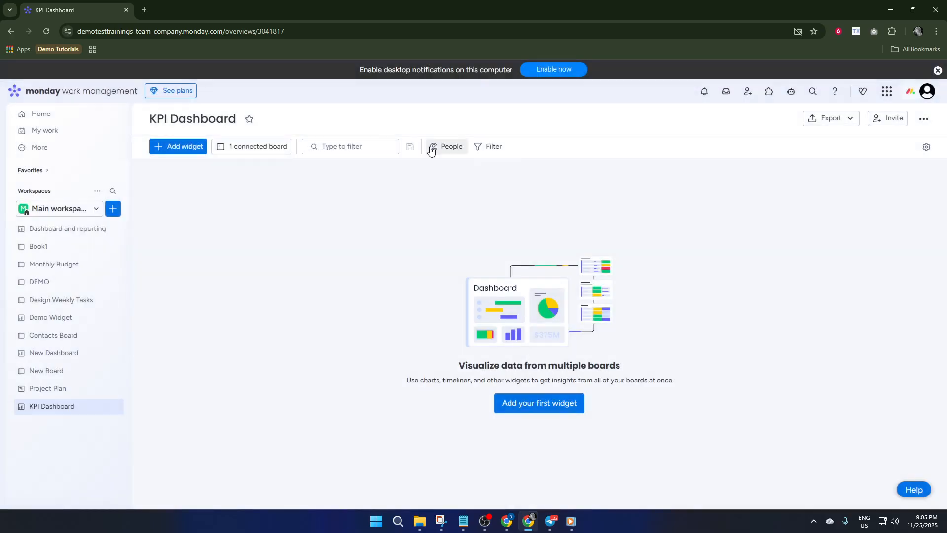
# Add two Numbers widgets to the dashboard.
pyautogui.click(181, 147)
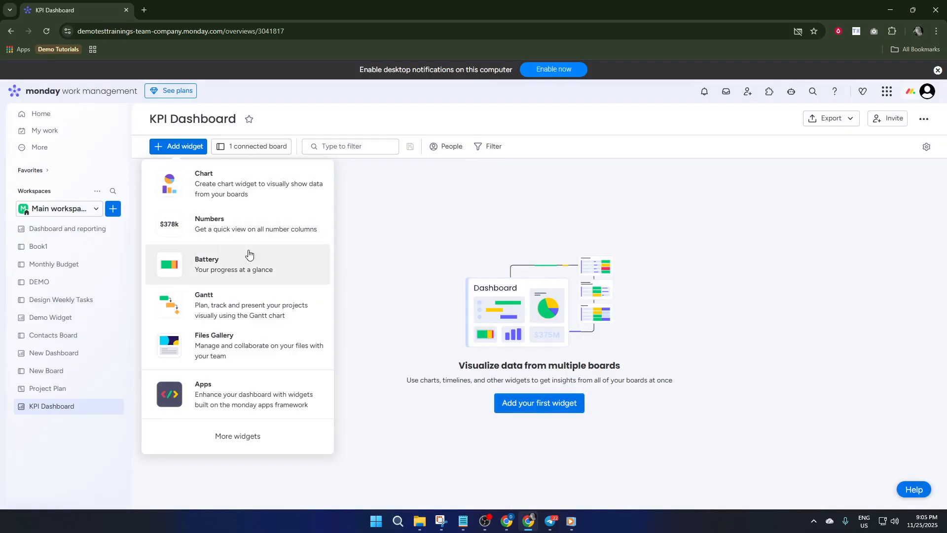
pyautogui.click(227, 230)
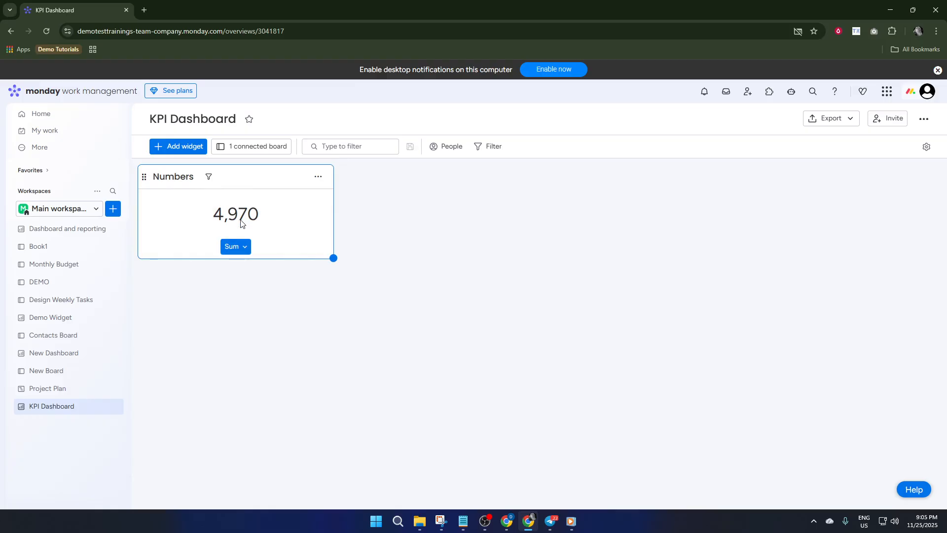
pyautogui.click(178, 147)
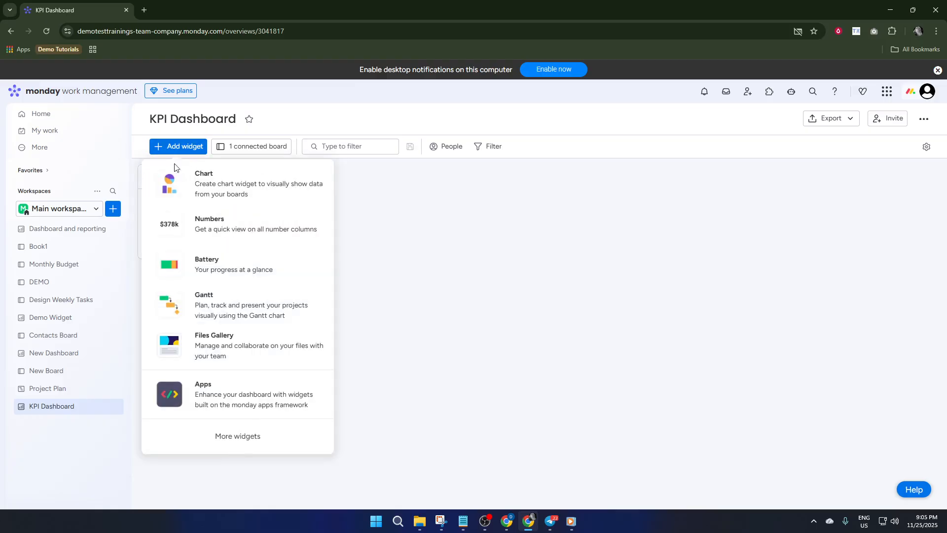
pyautogui.click(242, 232)
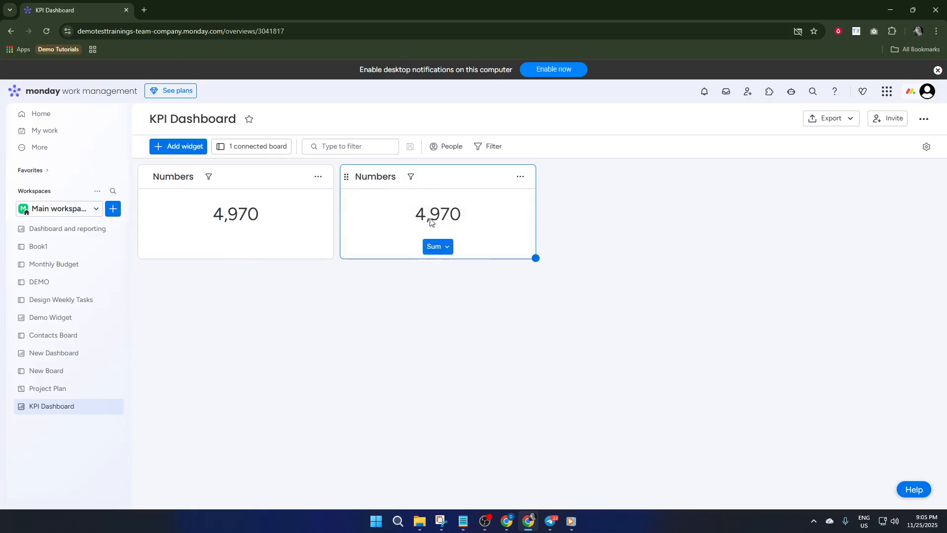
# Set the second Numbers widget's calculation to Average and the first Numbers widget's unit to $.
pyautogui.click(439, 245)
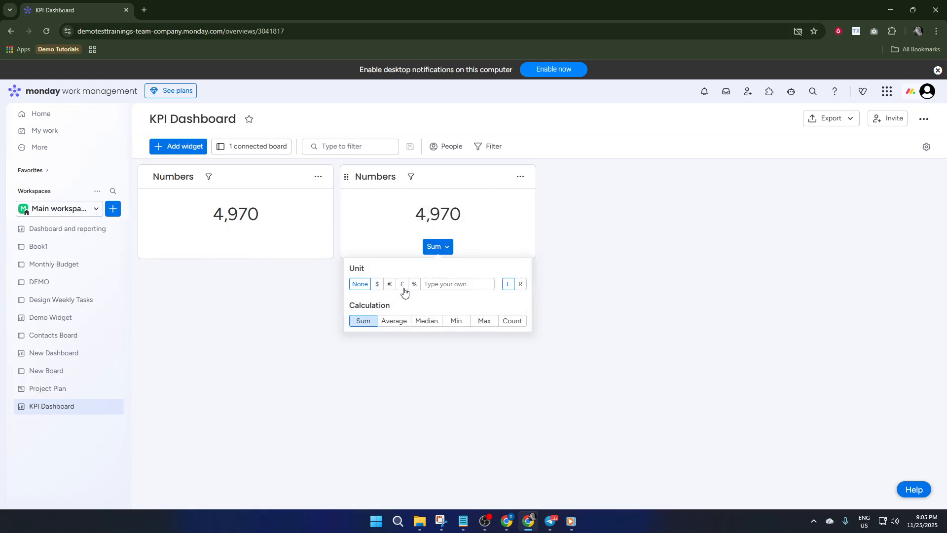
pyautogui.click(394, 321)
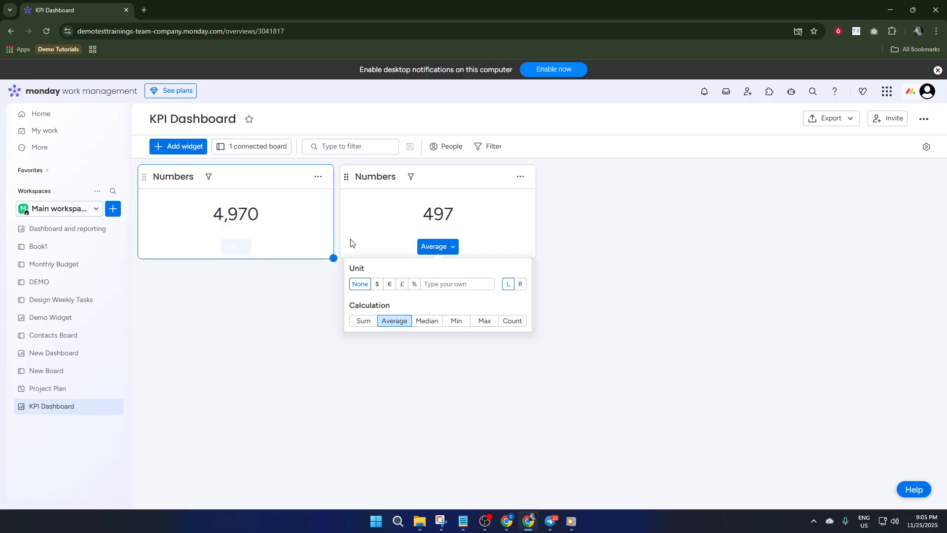
pyautogui.click(277, 218)
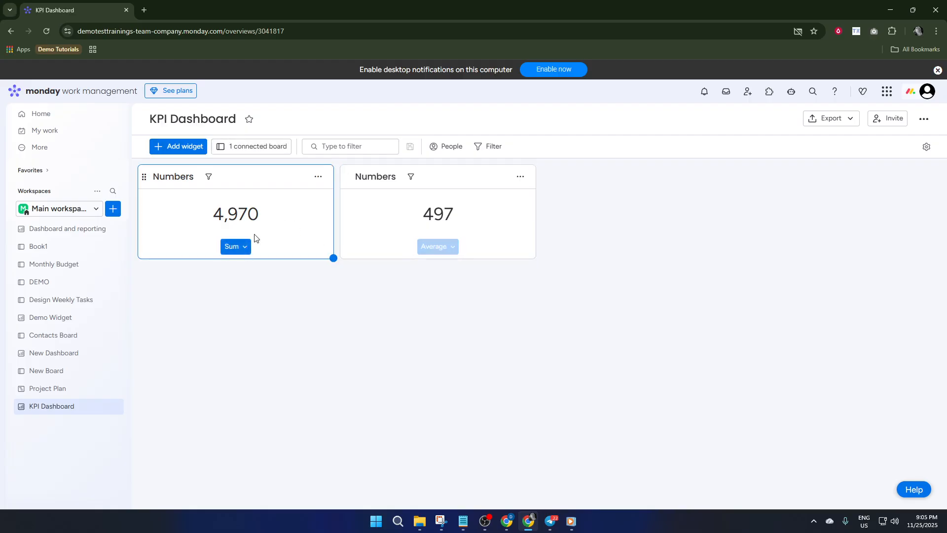
pyautogui.click(246, 247)
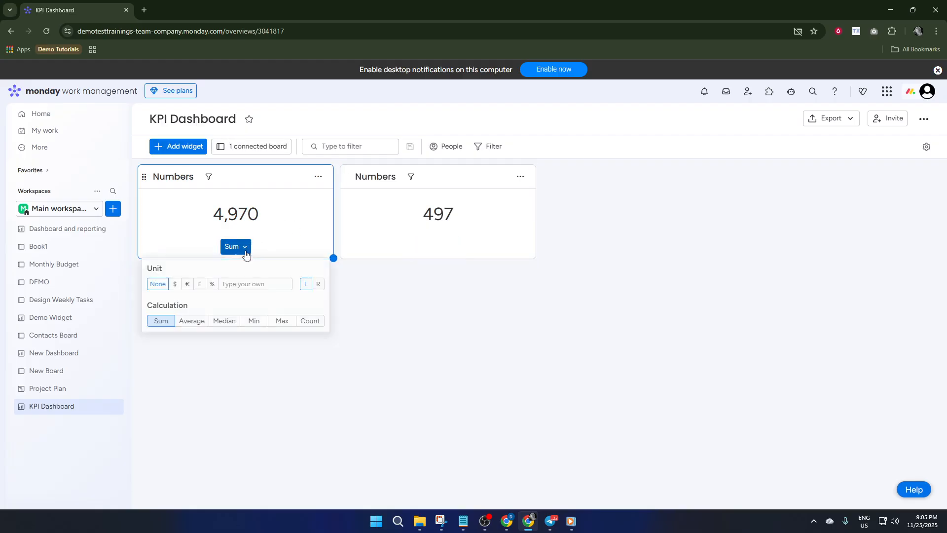
pyautogui.click(174, 284)
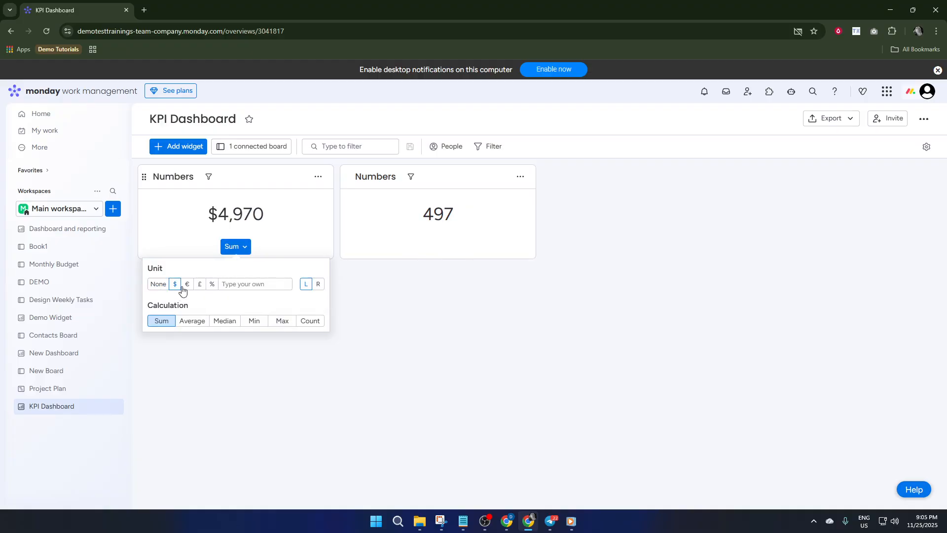
pyautogui.click(477, 221)
pyautogui.click(446, 246)
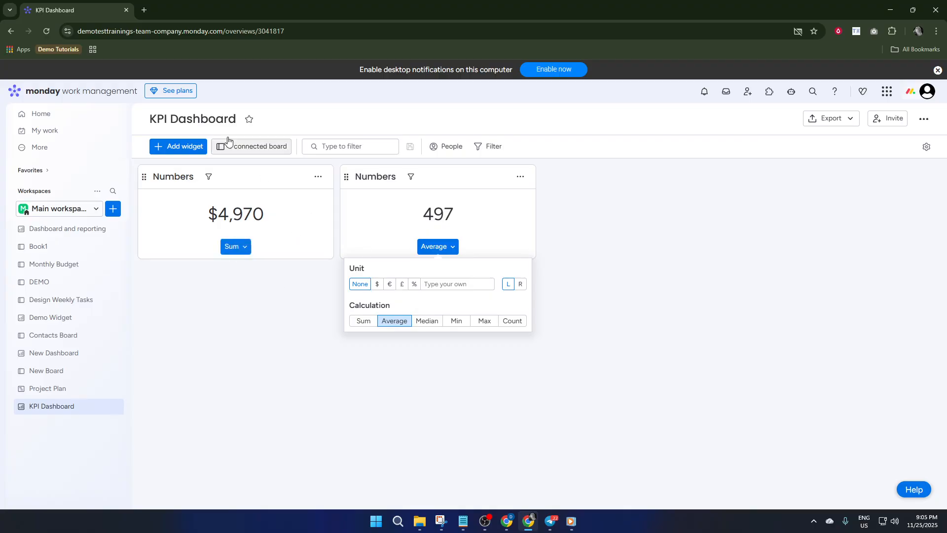
# Add a third Numbers widget and set its calculation to Median.
pyautogui.click(181, 147)
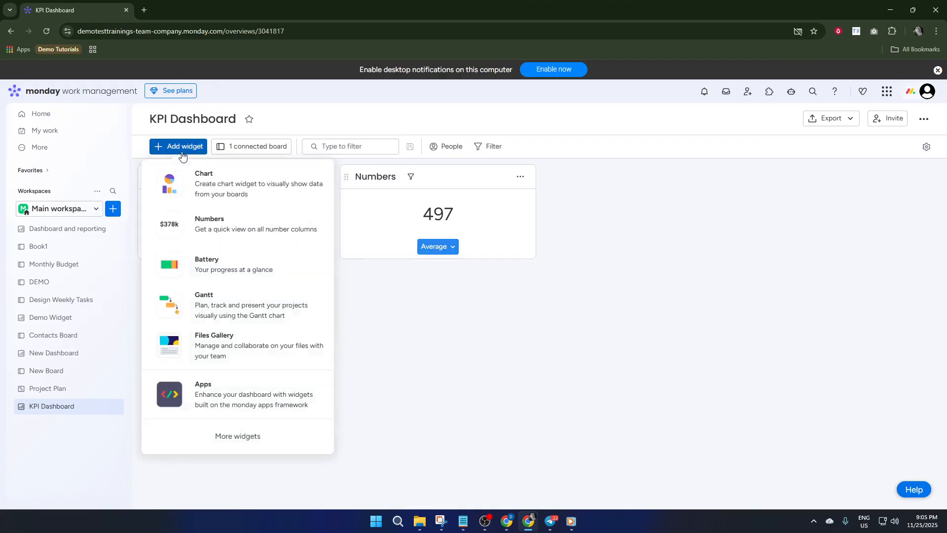
pyautogui.click(262, 232)
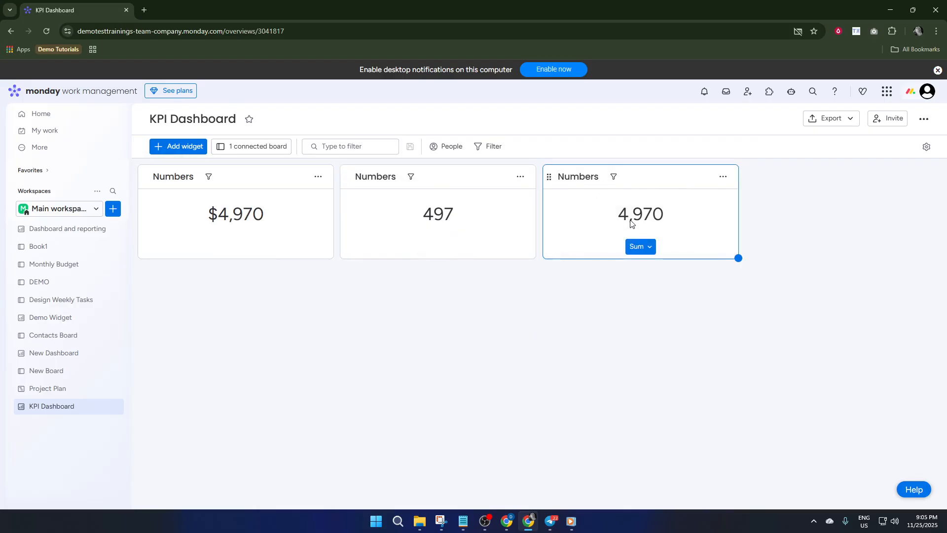
pyautogui.click(651, 251)
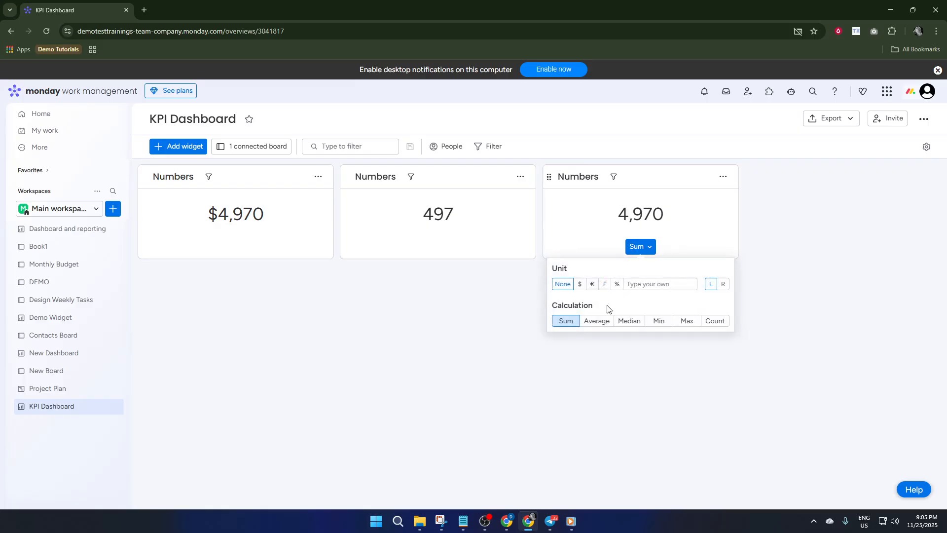
pyautogui.click(632, 323)
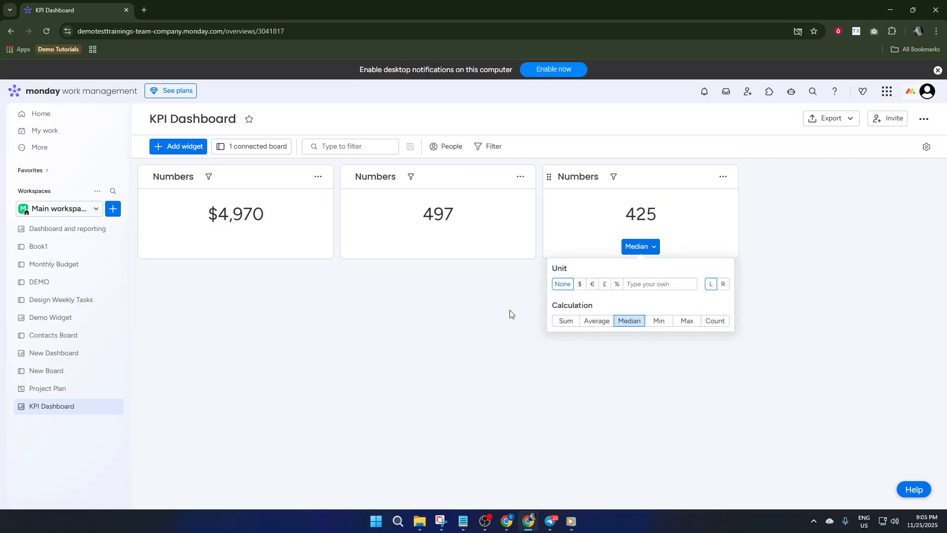
pyautogui.click(496, 315)
# Search the full widget catalogue for "reve", then clear the search.
pyautogui.click(200, 147)
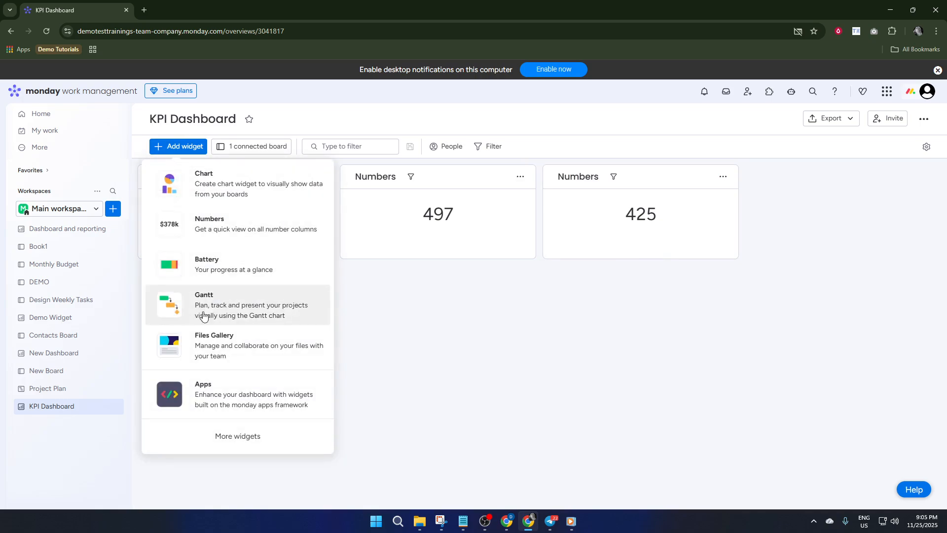
pyautogui.click(262, 436)
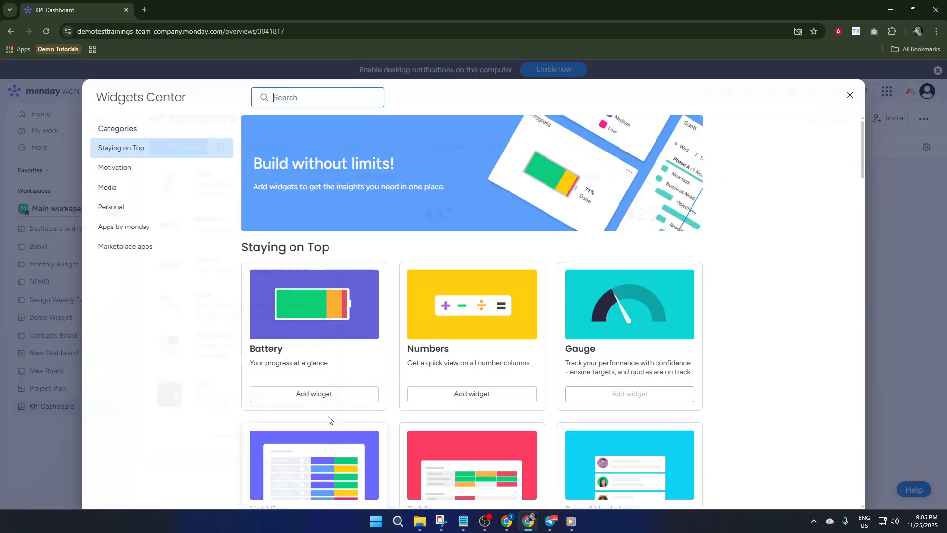
pyautogui.write('re')
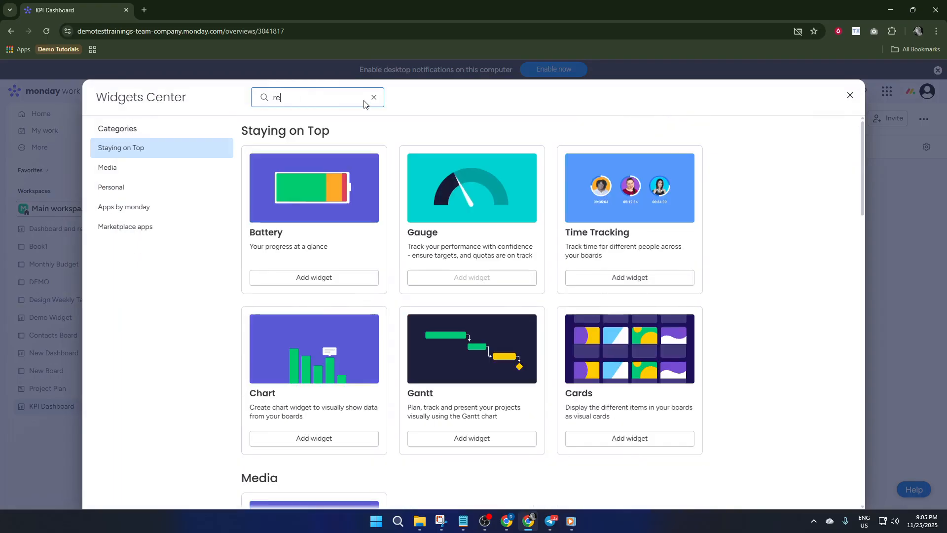
pyautogui.write('ve')
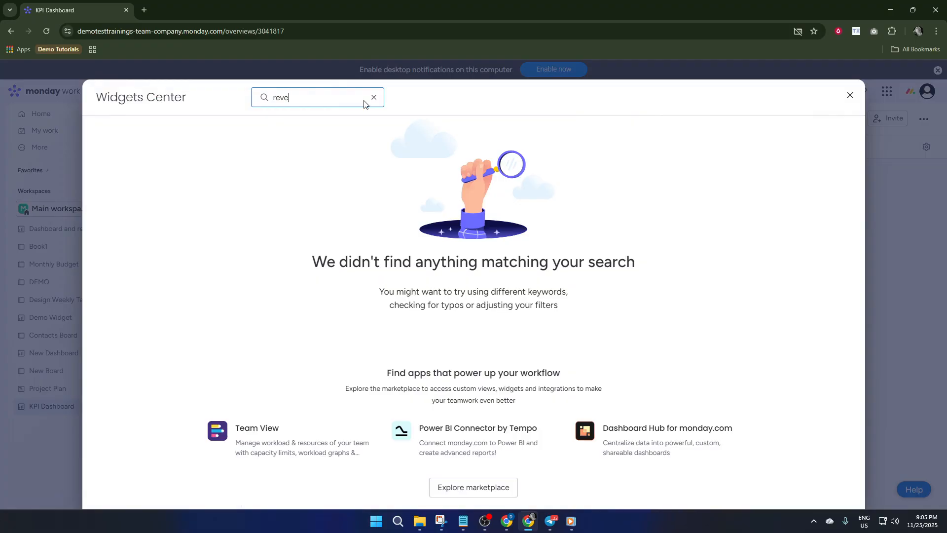
pyautogui.press('BackSpace')
pyautogui.press('BackSpace')
pyautogui.press('BackSpace')
pyautogui.press('BackSpace')
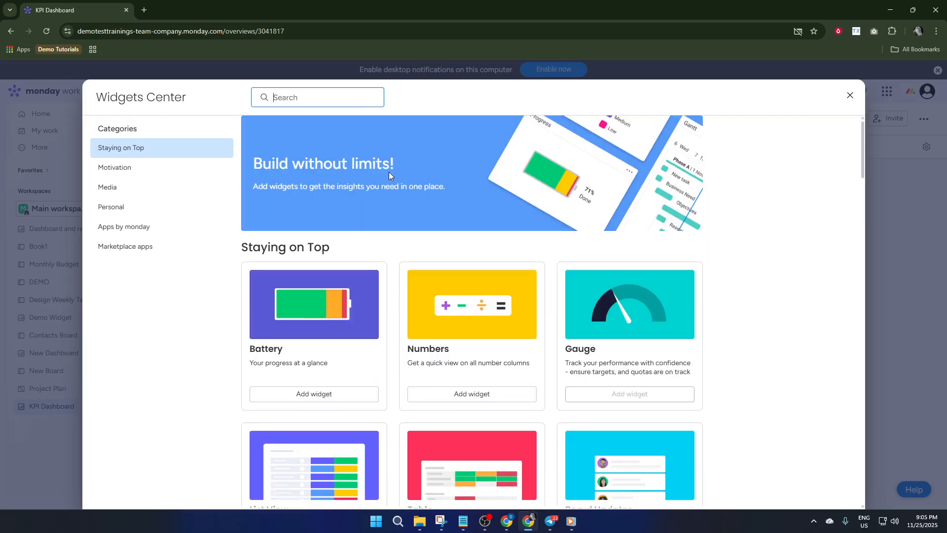
# Look through the Staying on Top widgets, search the catalogue for "kpi", and close it.
pyautogui.scroll(-3, 464, 267)
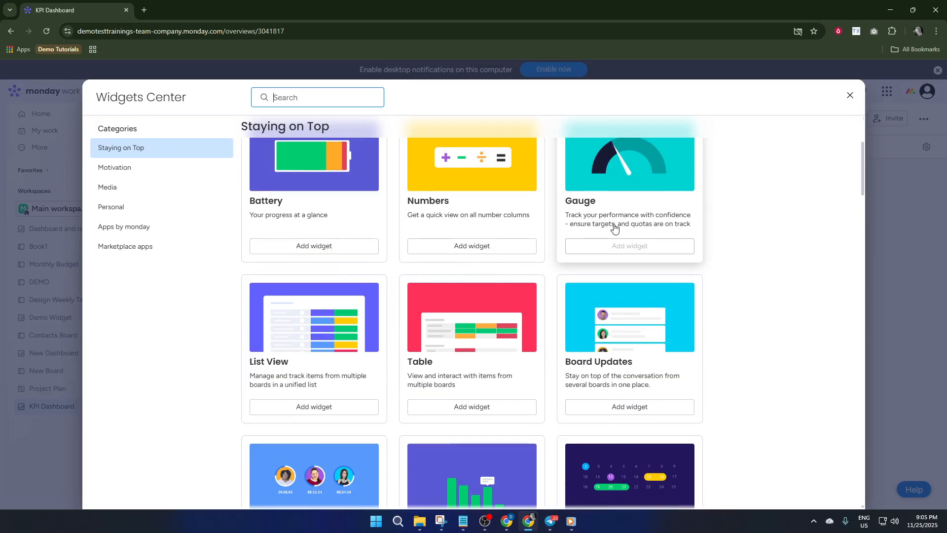
pyautogui.scroll(1, 497, 241)
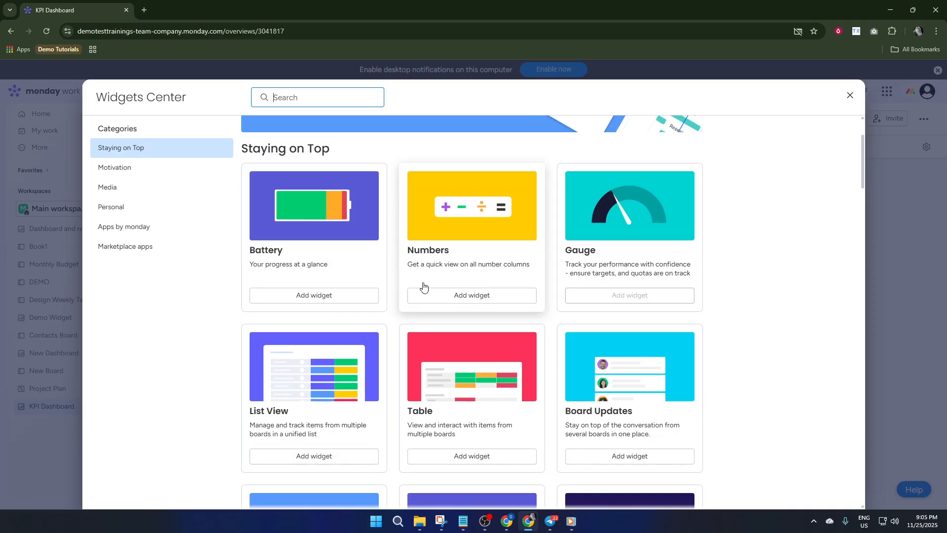
pyautogui.scroll(-3, 438, 376)
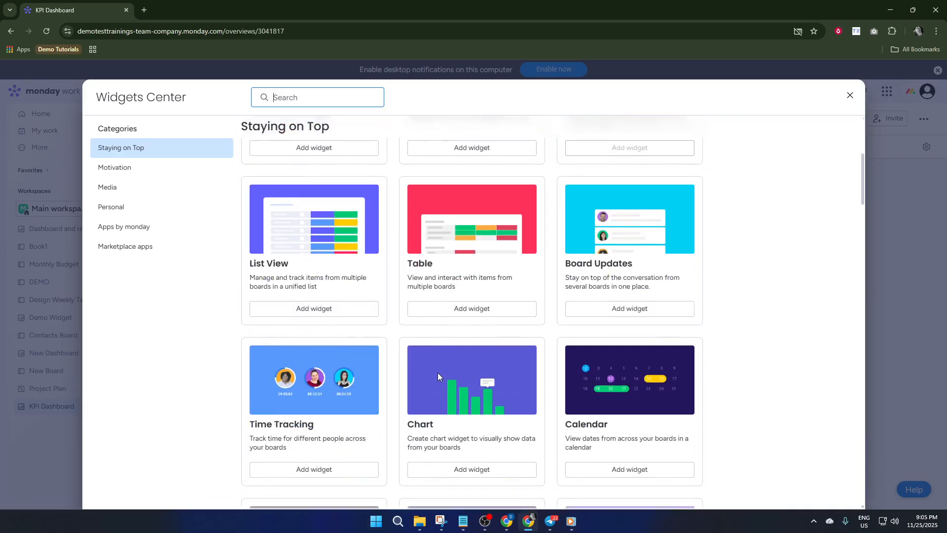
pyautogui.scroll(2, 355, 199)
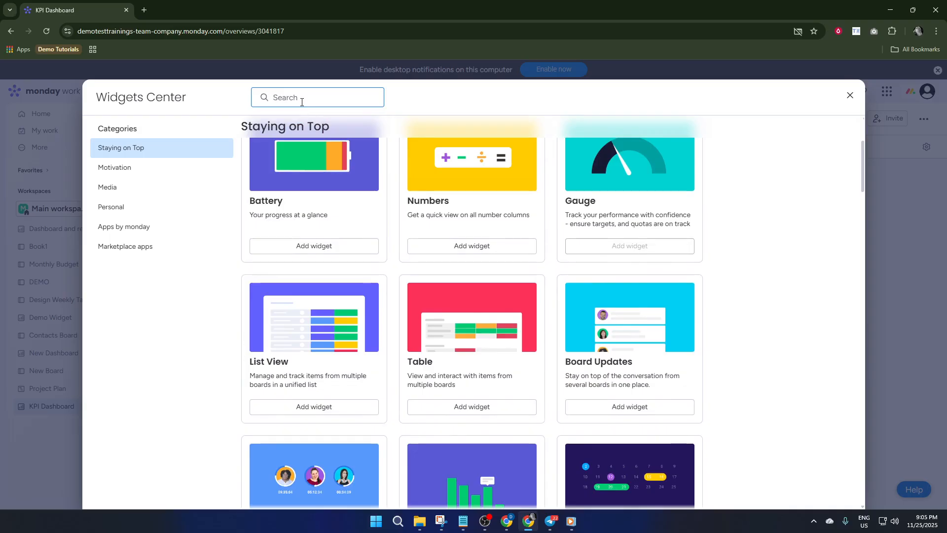
pyautogui.write('kpi')
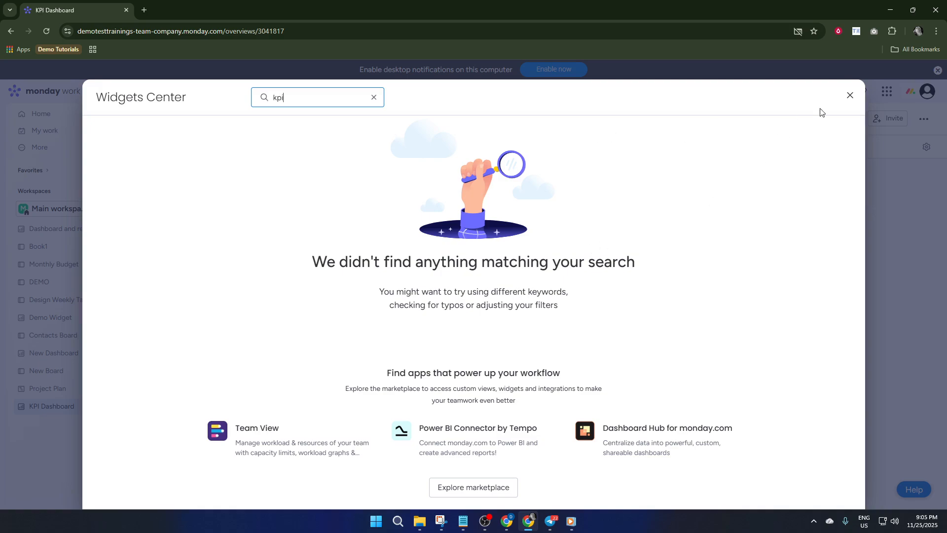
pyautogui.click(849, 95)
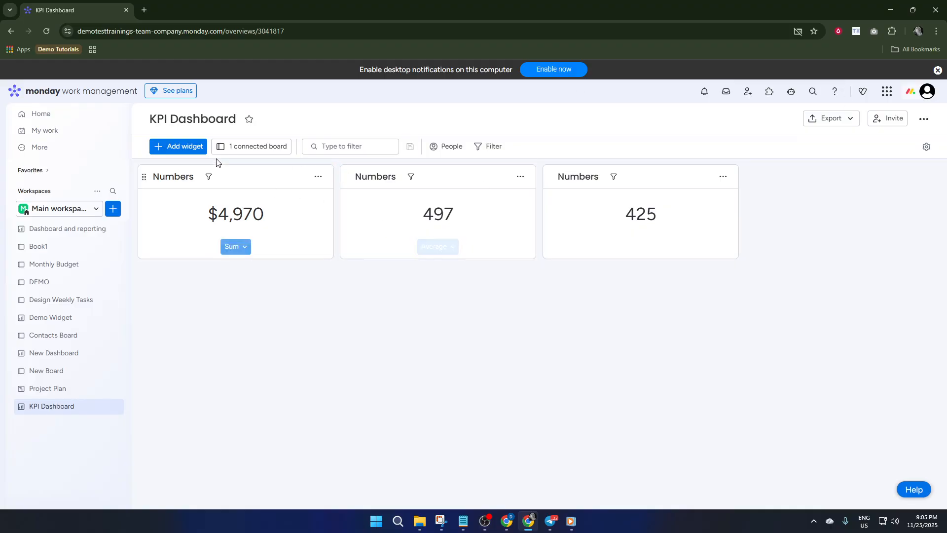
# Add a fourth Numbers widget to the dashboard and set its calculation to Min.
pyautogui.click(193, 146)
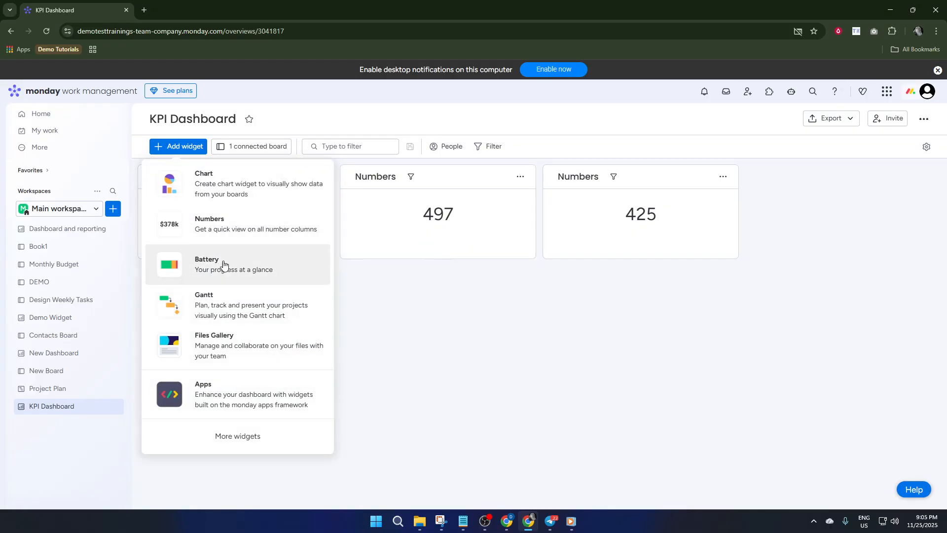
pyautogui.click(239, 234)
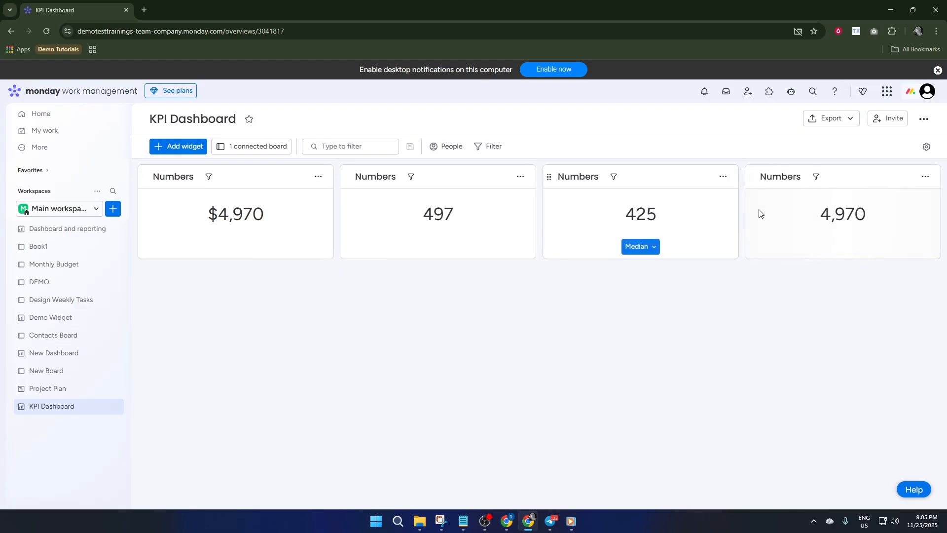
pyautogui.click(649, 250)
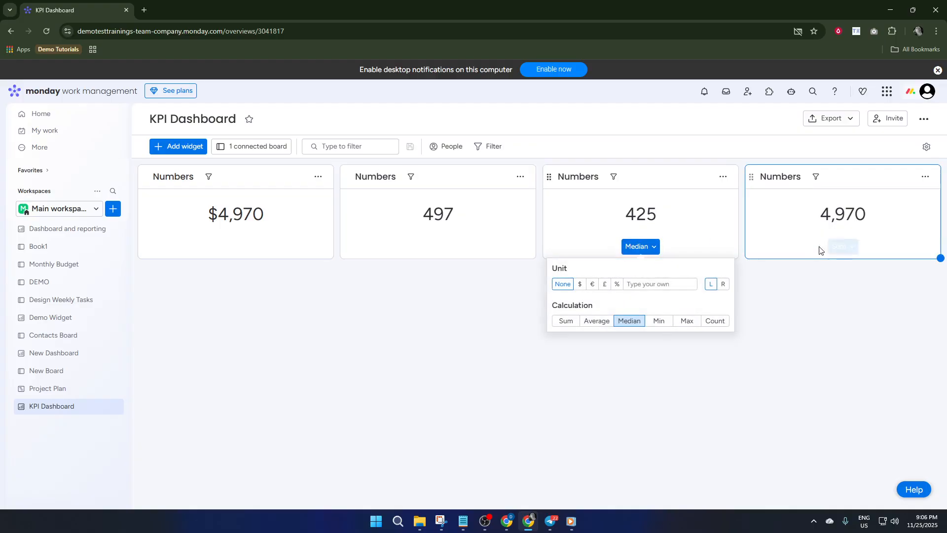
pyautogui.click(836, 245)
pyautogui.click(839, 247)
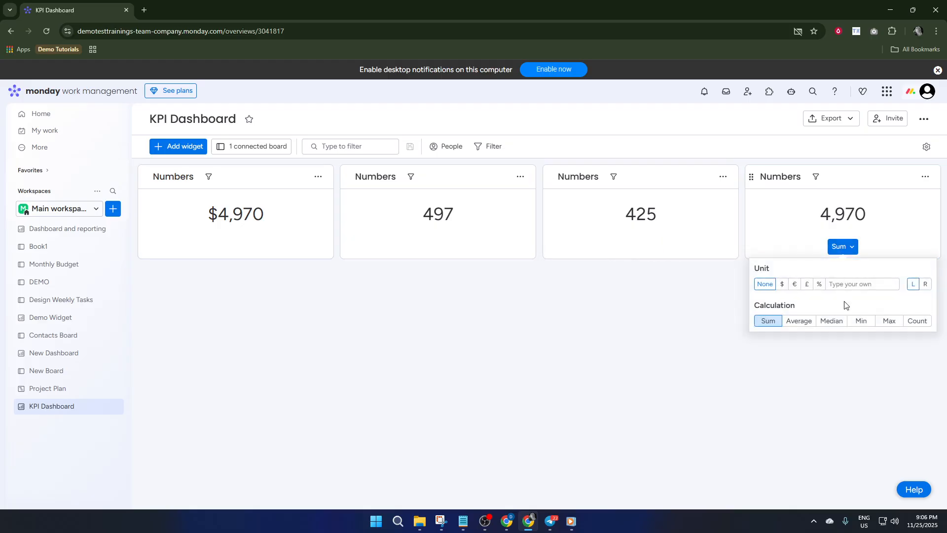
pyautogui.click(860, 321)
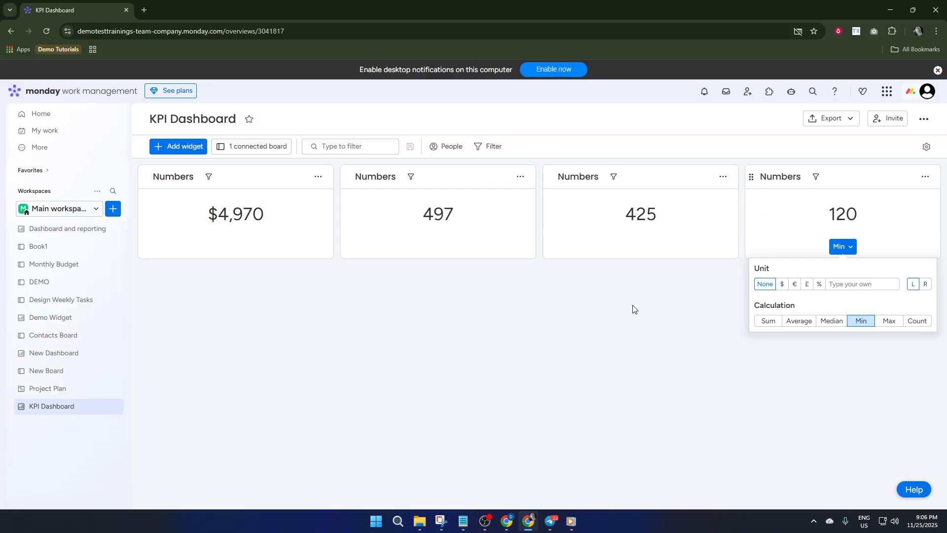
pyautogui.click(706, 299)
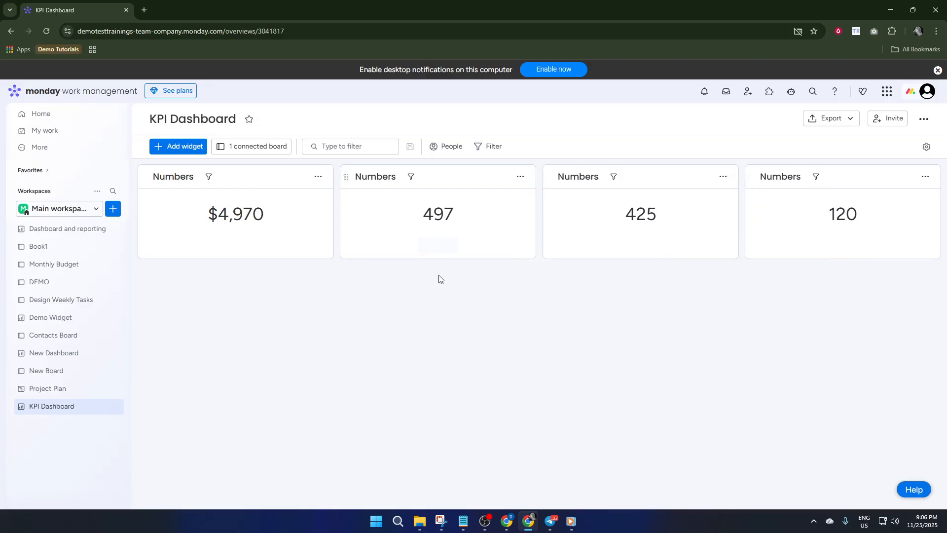
# Open the title of the first Numbers widget for editing.
pyautogui.click(176, 173)
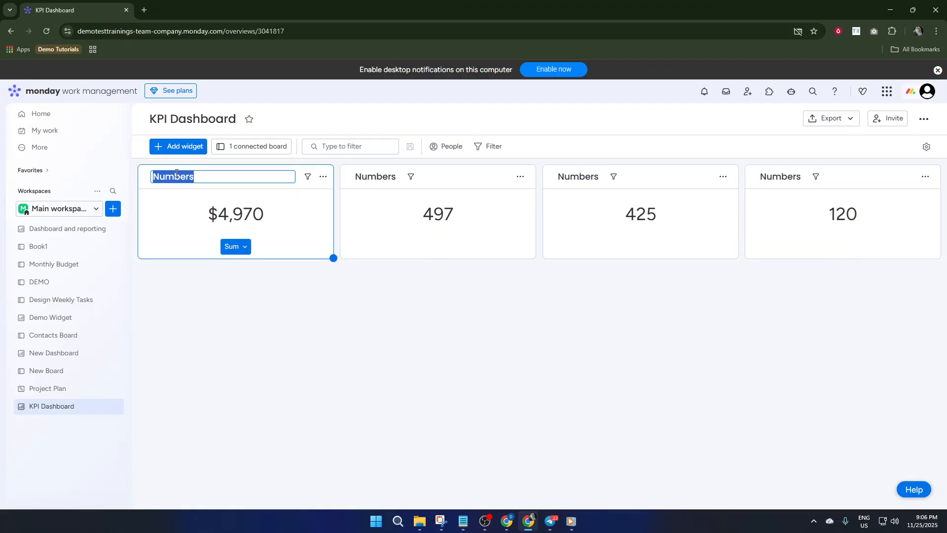